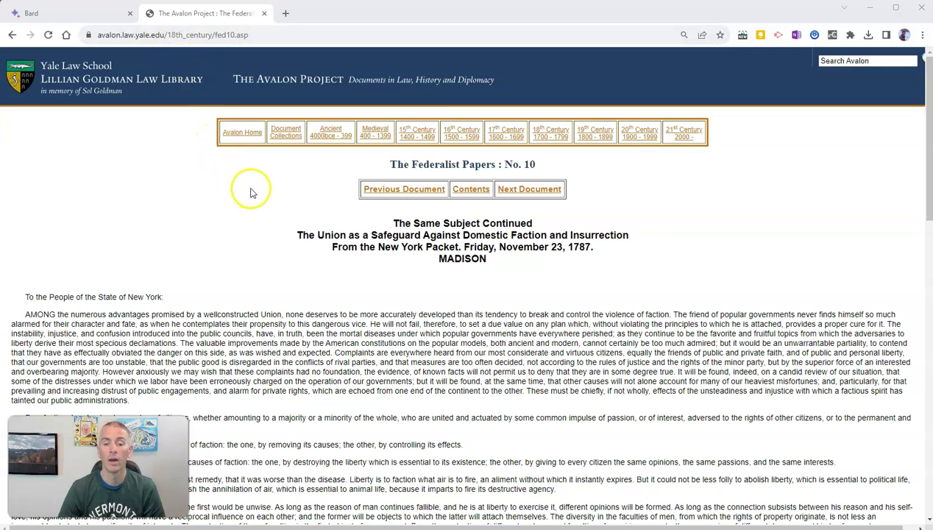
# Scroll Federalist No. 10 down to the 'To the People of the State of New York' opening paragraphs.
pyautogui.scroll(-2, 251, 193)
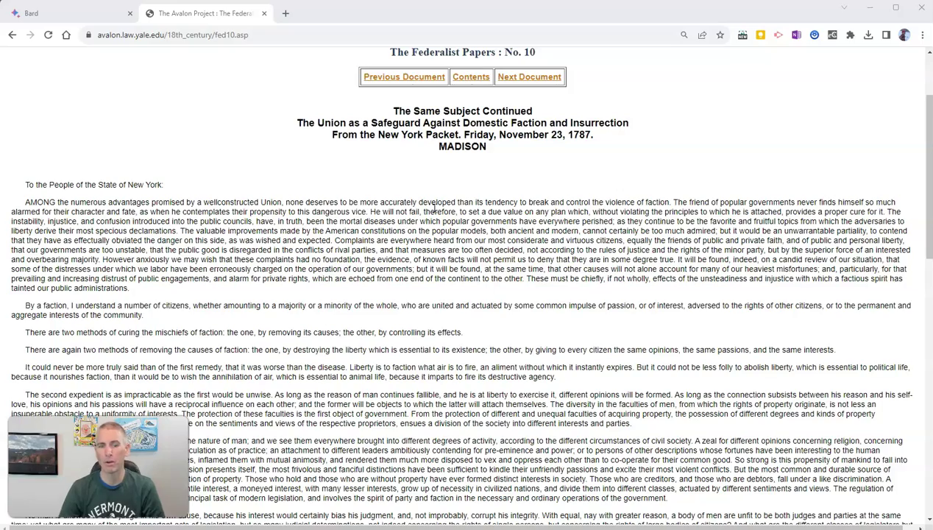
pyautogui.scroll(-1, 432, 209)
pyautogui.scroll(-1, 434, 210)
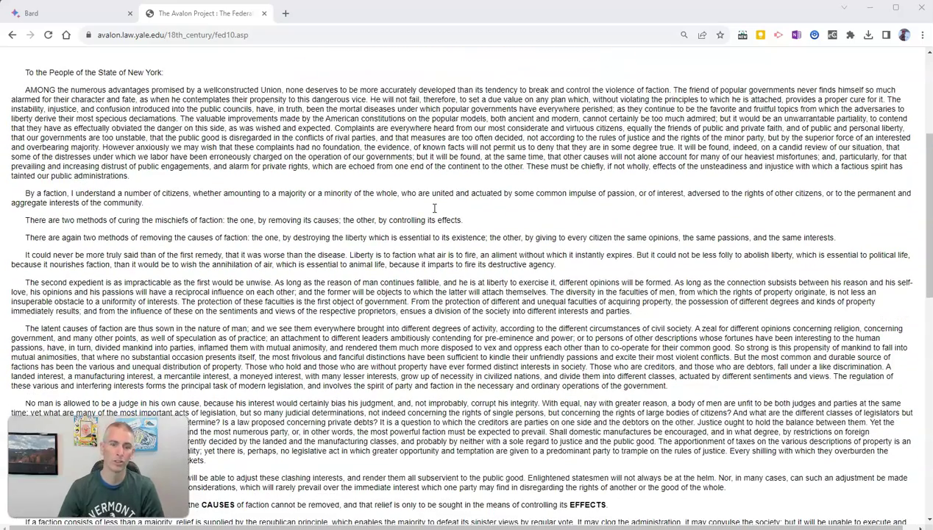
# Highlight the essay's text from 'AMONG' through the paragraph on latent causes of faction.
pyautogui.click(31, 91)
pyautogui.moveTo(31, 91)
pyautogui.mouseDown()
pyautogui.moveTo(324, 328)
pyautogui.moveTo(557, 385)
pyautogui.moveTo(677, 395)
pyautogui.mouseUp()
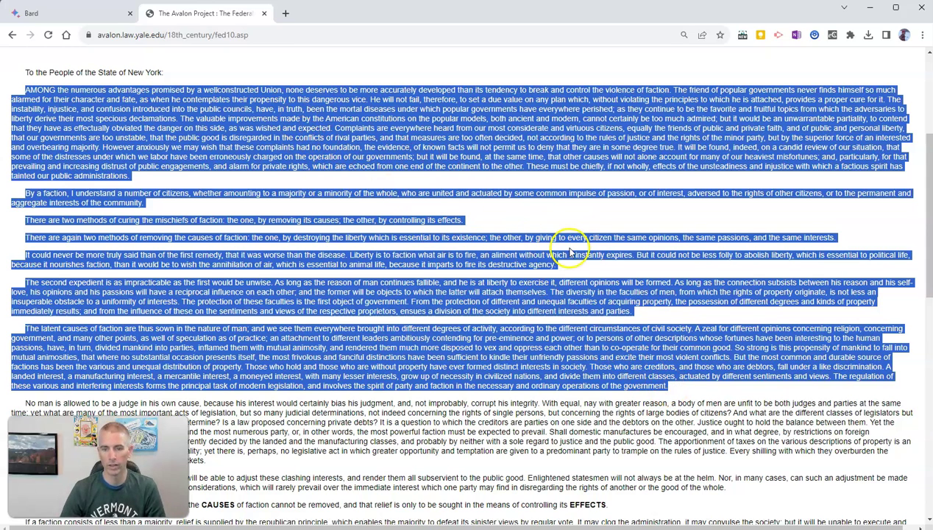
# In the Bard tab, send a prompt asking to rewrite text at an easier reading level.
pyautogui.click(63, 13)
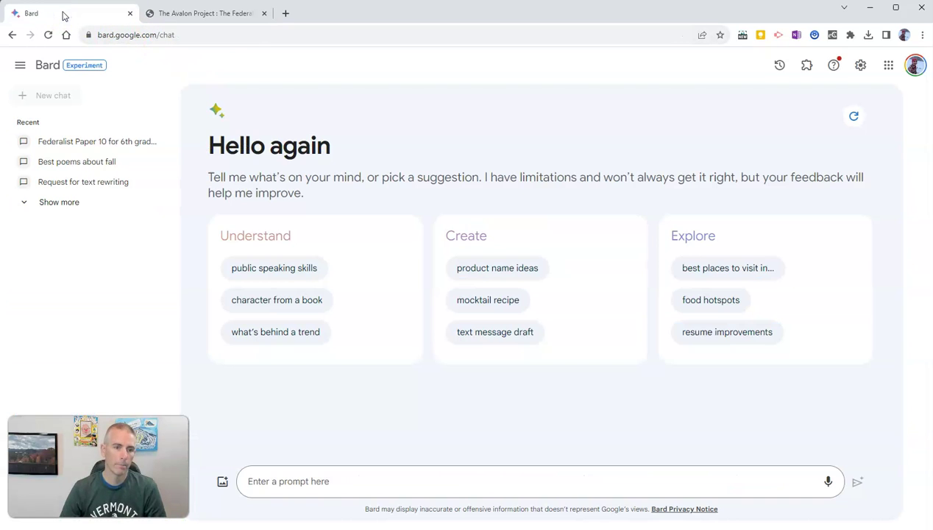
pyautogui.click(442, 482)
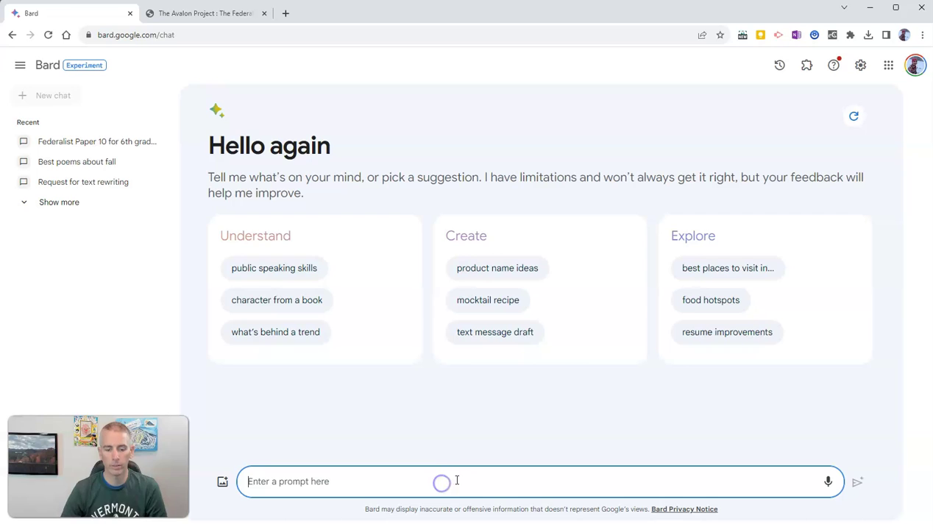
pyautogui.write('Can you ')
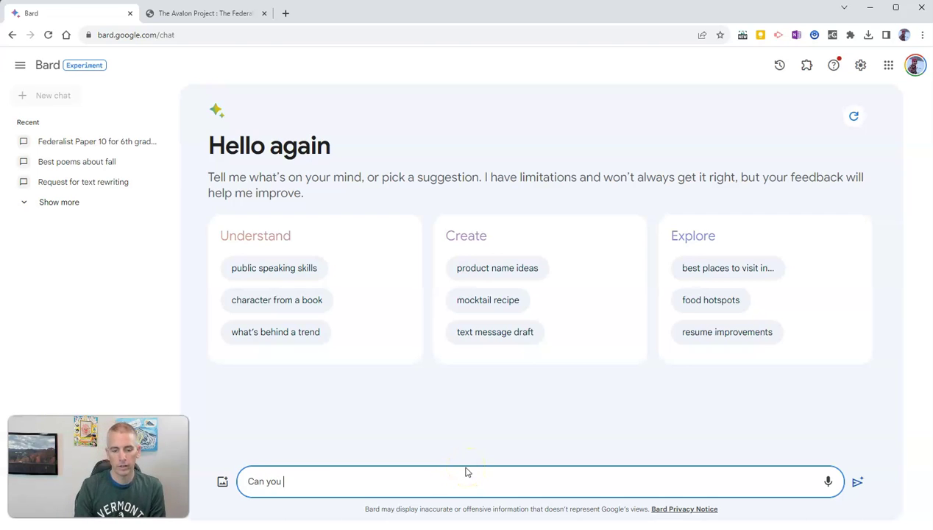
pyautogui.write('re')
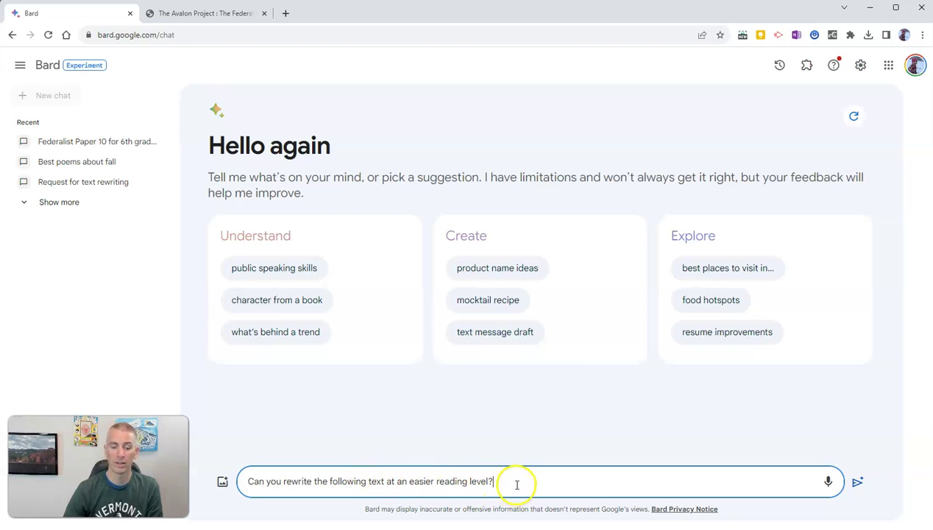
pyautogui.press('Return')
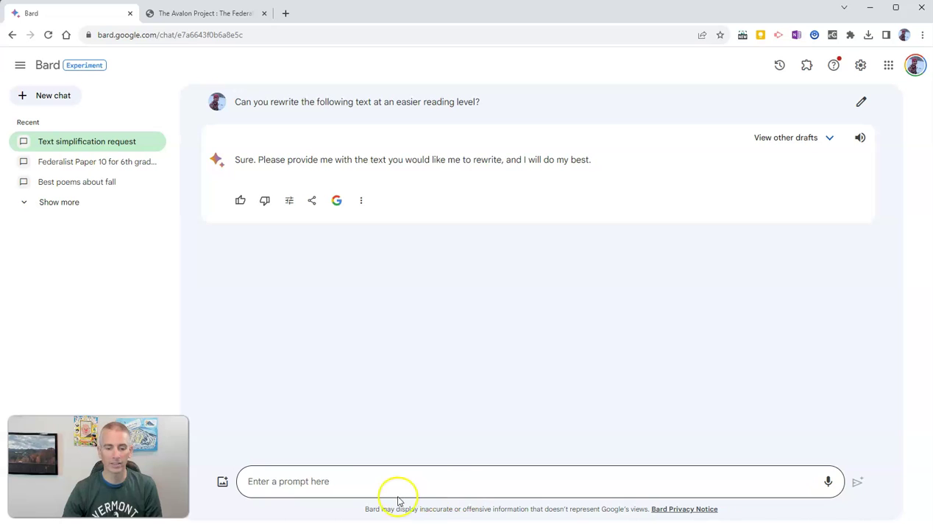
# Paste the copied Federalist No. 10 paragraphs into the prompt and submit them.
pyautogui.click(379, 480)
pyautogui.hotkey('ctrl', 'v')
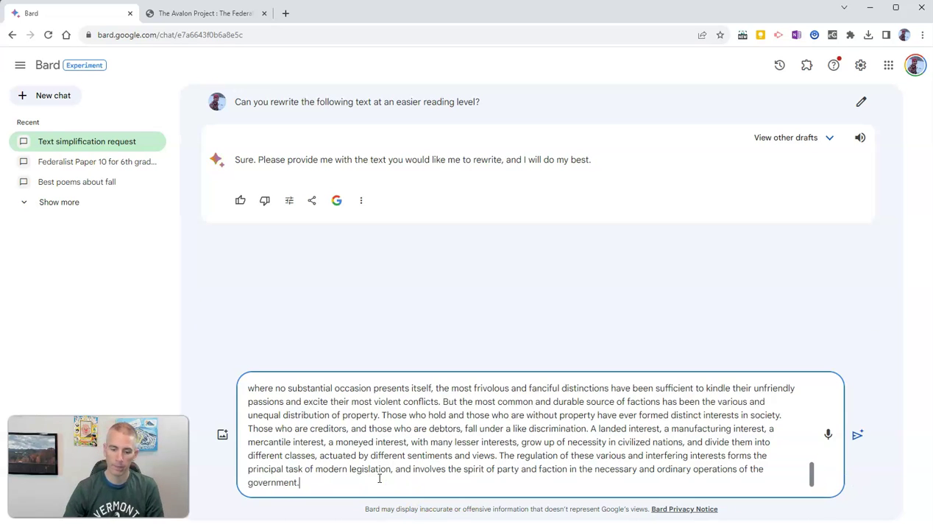
pyautogui.press('Return')
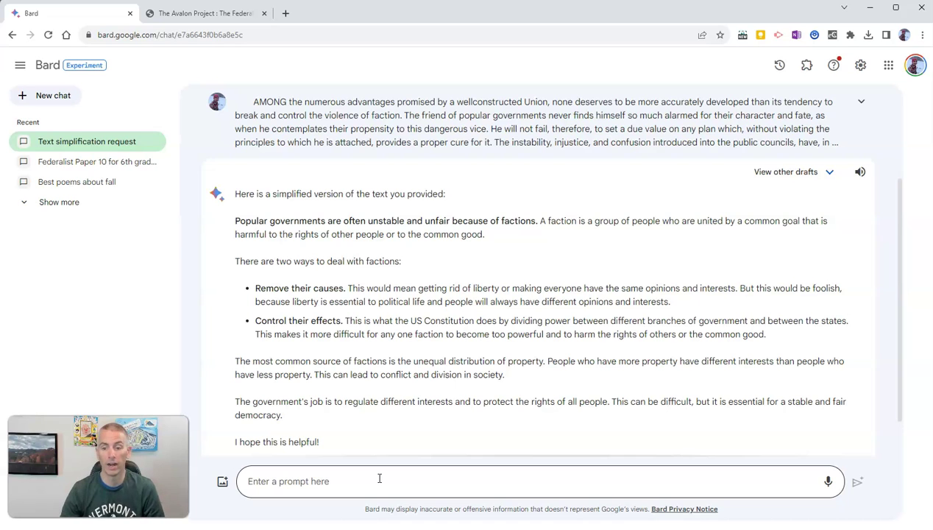
# Choose Draft 2 from the other drafts and read the easier-reading rewrite through to the end.
pyautogui.scroll(-1, 392, 361)
pyautogui.scroll(2, 391, 361)
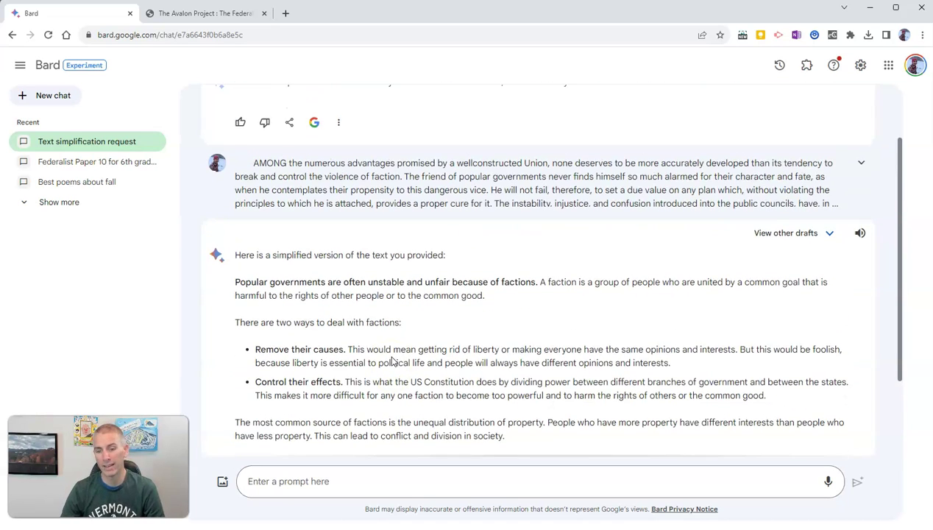
pyautogui.click(821, 235)
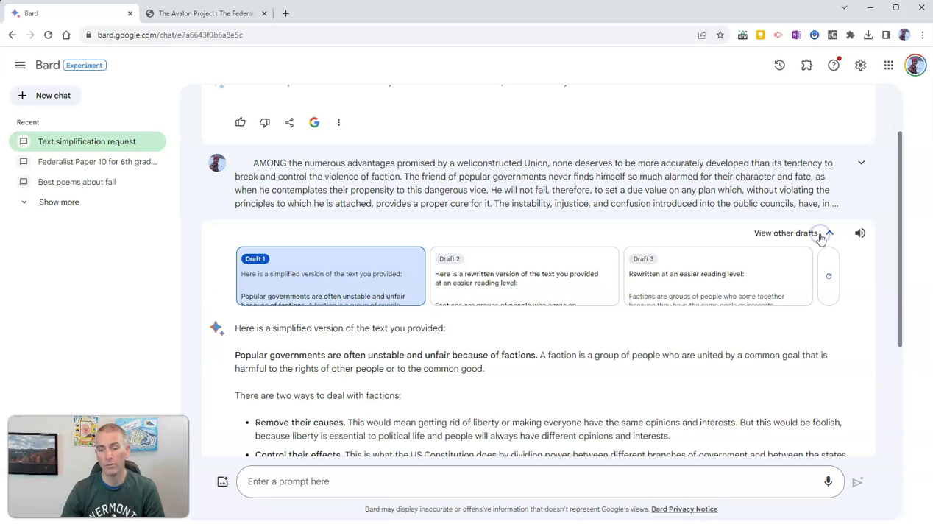
pyautogui.click(526, 283)
pyautogui.click(526, 282)
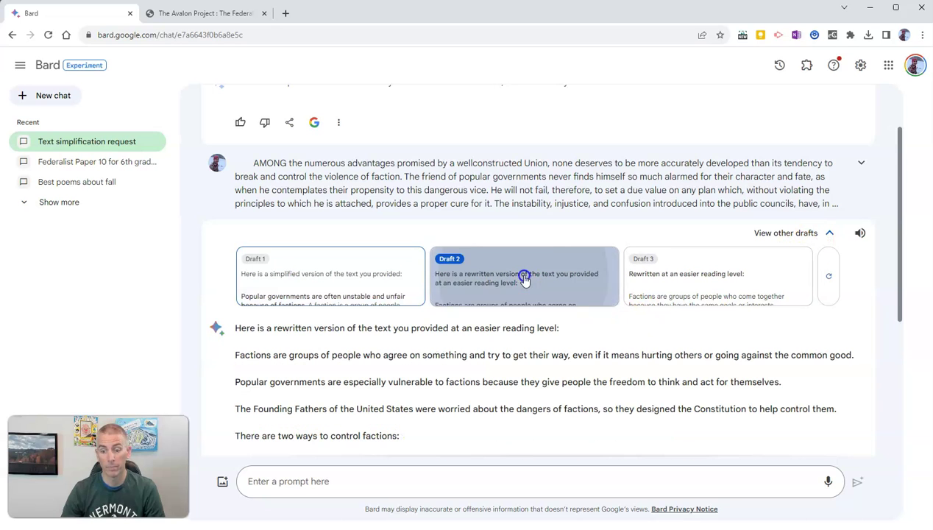
pyautogui.scroll(-2, 552, 346)
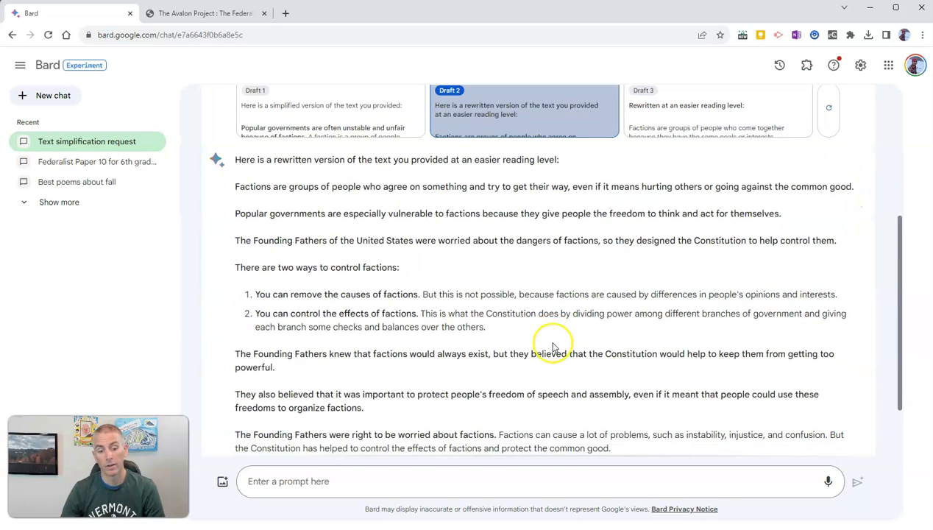
pyautogui.scroll(-3, 552, 344)
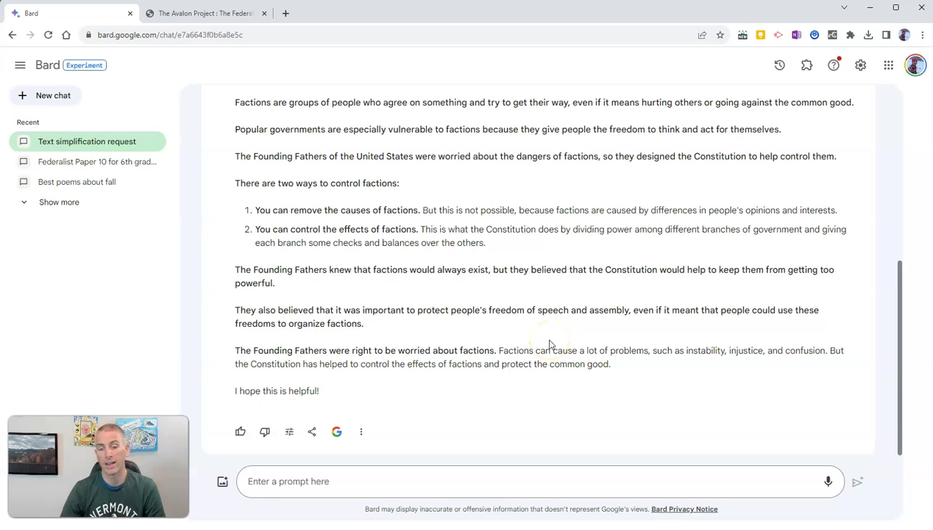
# Give Draft 2 a thumbs-up, then check and dismiss the share options.
pyautogui.click(240, 432)
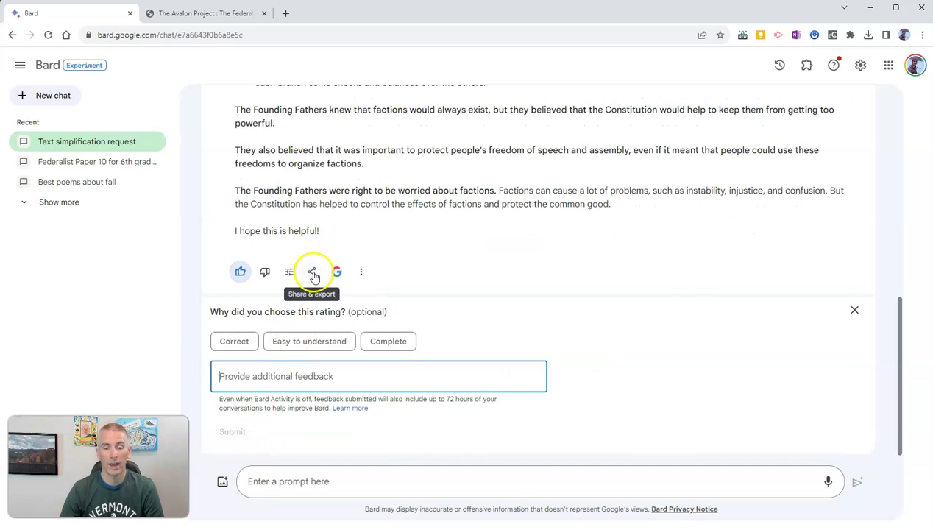
pyautogui.click(312, 272)
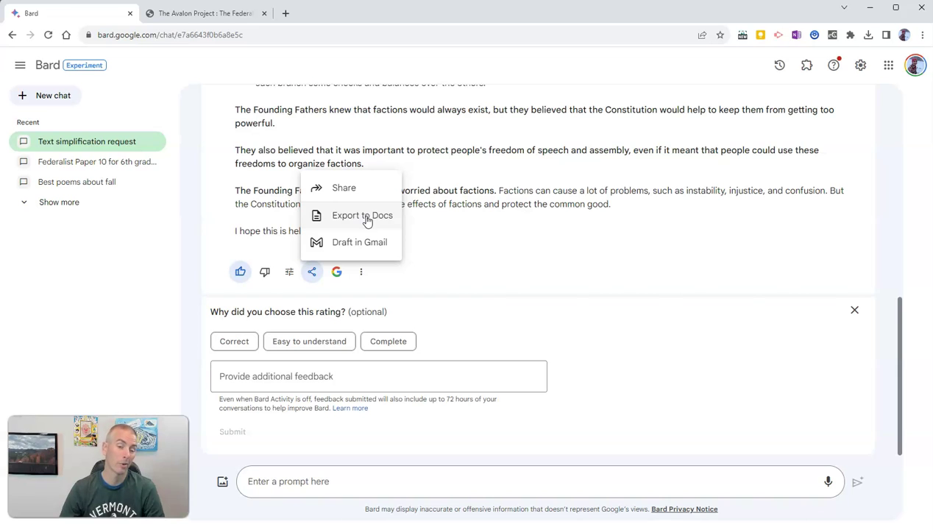
pyautogui.click(639, 229)
pyautogui.scroll(5, 597, 279)
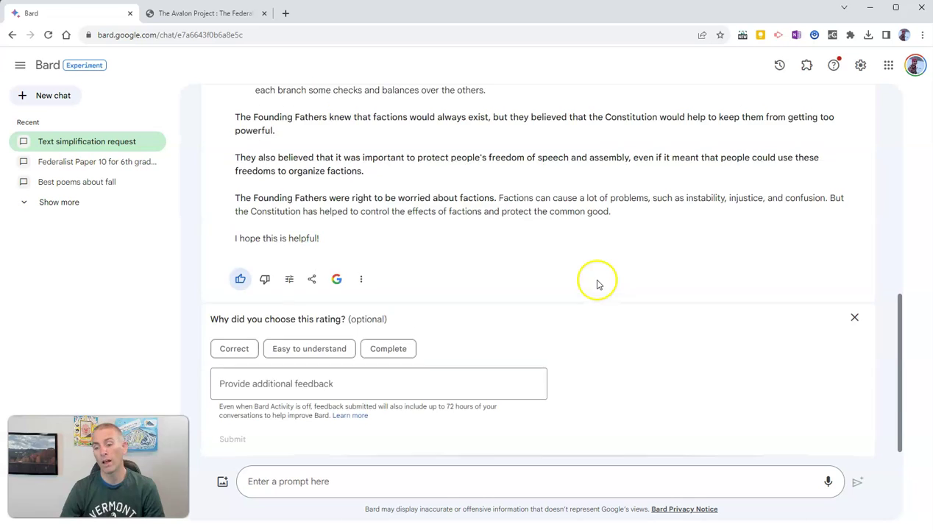
pyautogui.scroll(4, 593, 281)
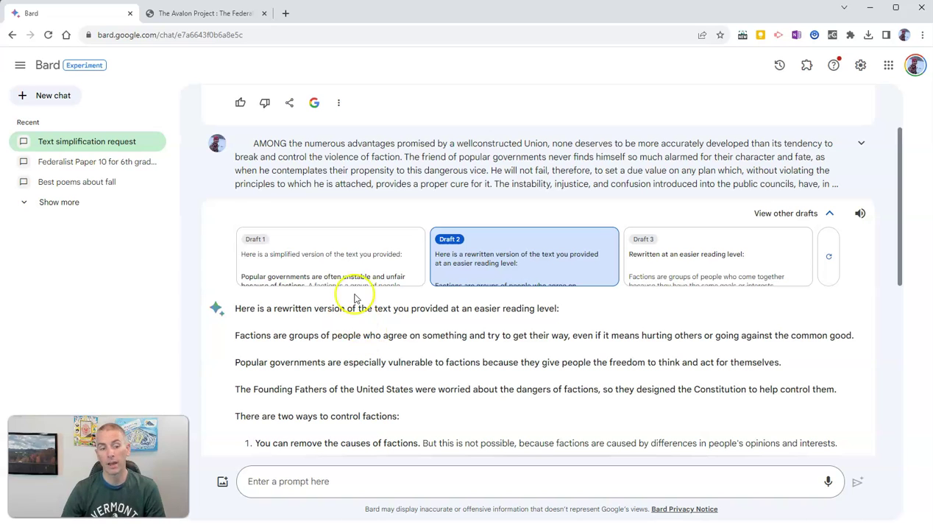
pyautogui.moveTo(89, 161)
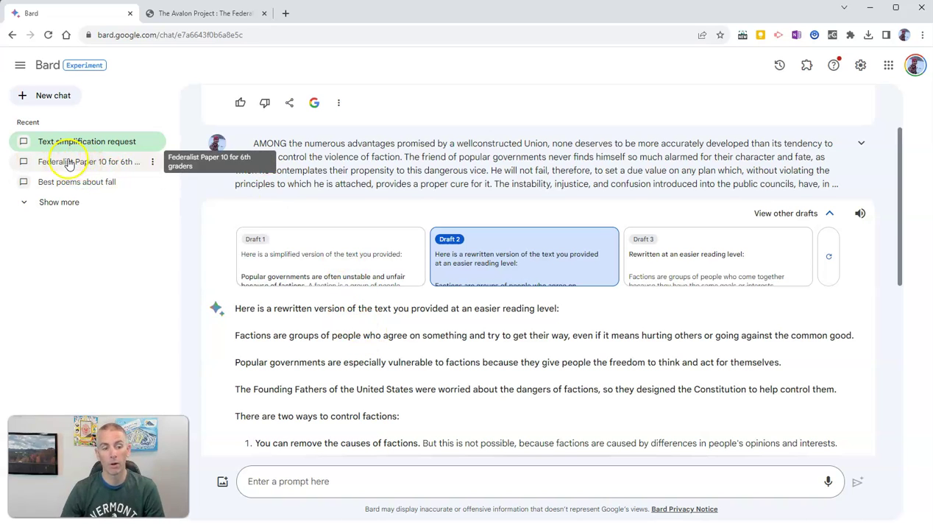
# Open the recent 'Federalist Paper 10 for 6th graders' chat and scroll through its answer.
pyautogui.click(68, 162)
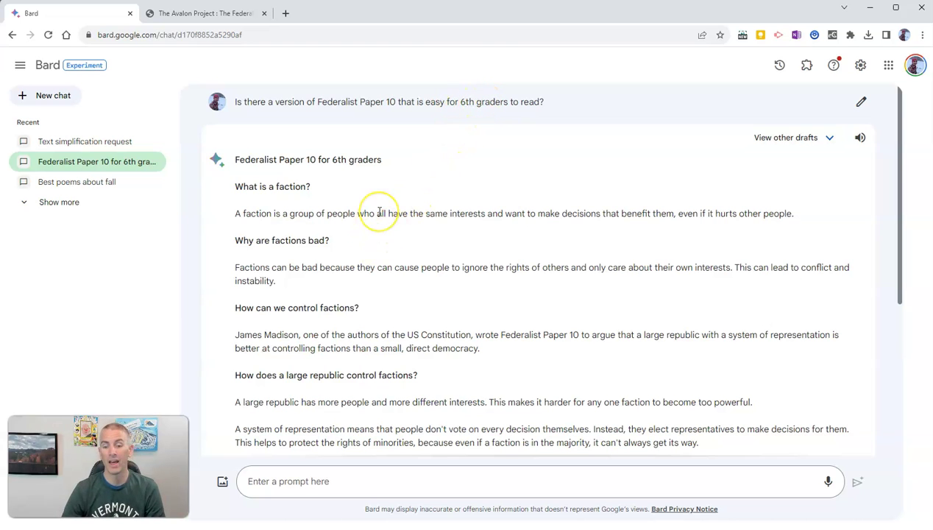
pyautogui.scroll(-1, 377, 212)
pyautogui.scroll(-2, 379, 212)
pyautogui.scroll(-1, 379, 211)
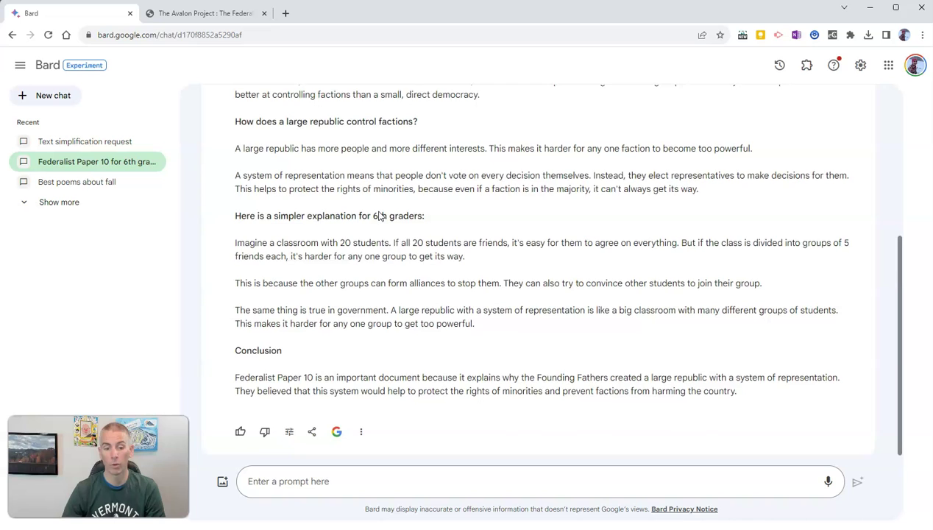
pyautogui.scroll(2, 379, 211)
pyautogui.click(364, 215)
pyautogui.scroll(2, 364, 215)
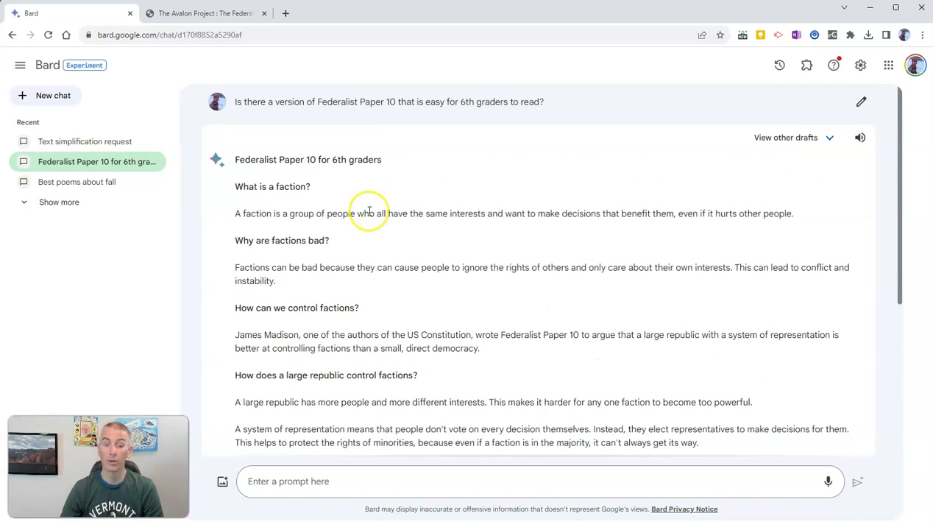
pyautogui.click(361, 197)
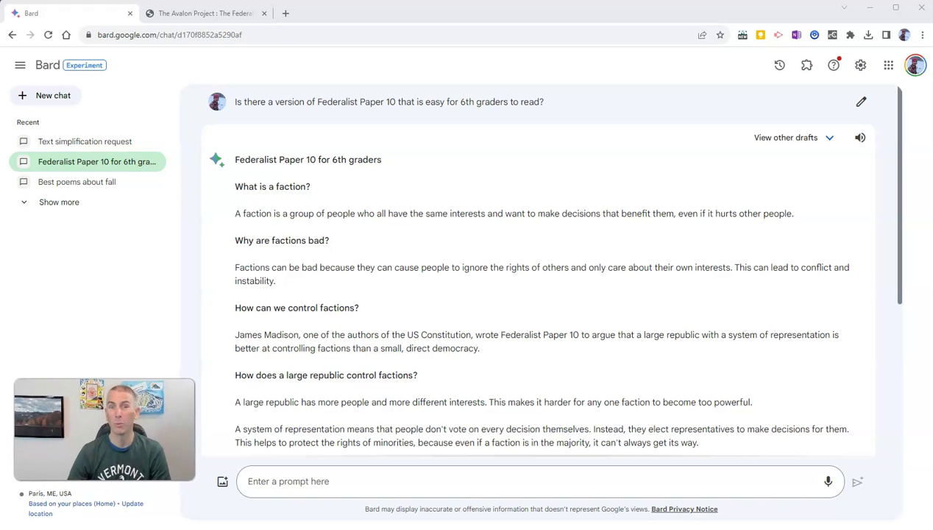
pyautogui.click(22, 478)
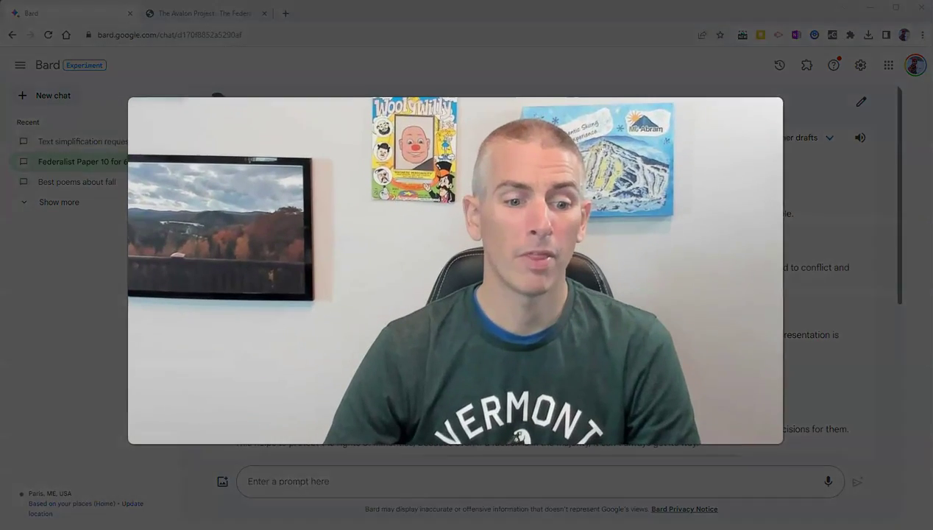